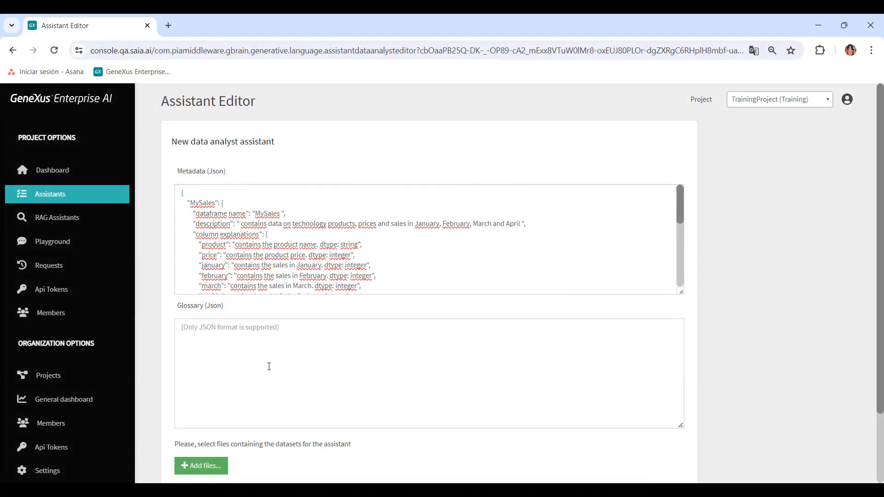
Step: Paste the glossary JSON defining Product, Sales, Best selling product and the months January to April into the new assistant's glossary
{"action": "left_click", "coordinate": [269, 367]}
{"action": "key", "text": "ctrl+v"}
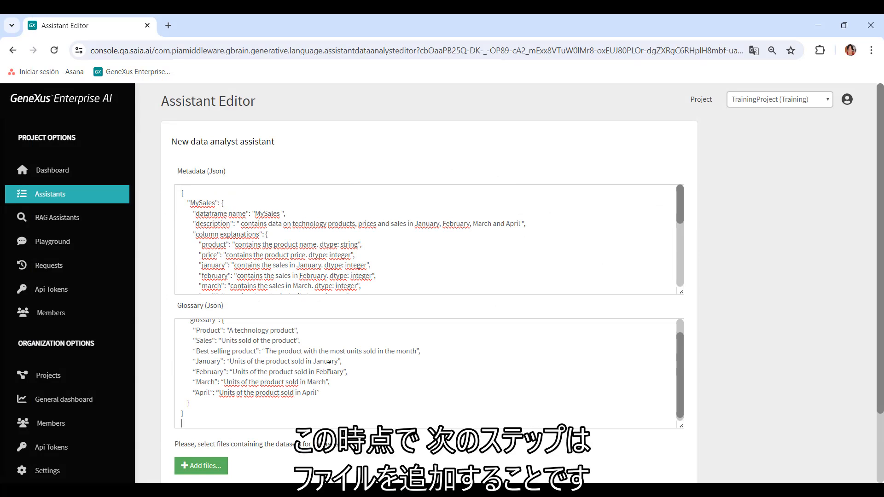
{"action": "scroll", "coordinate": [329, 366], "scroll_direction": "up", "scroll_amount": 1}
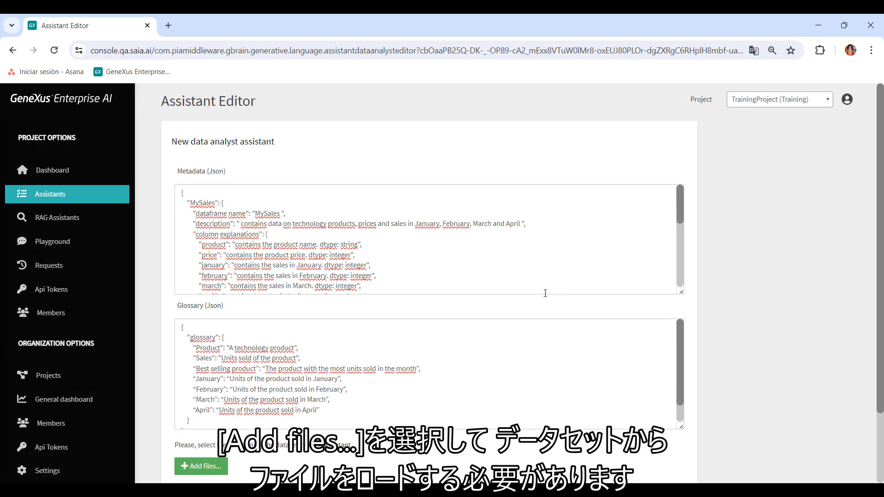
Step: Add the file MySales.csv as the dataset for the new data analyst assistant
{"action": "left_click", "coordinate": [195, 467]}
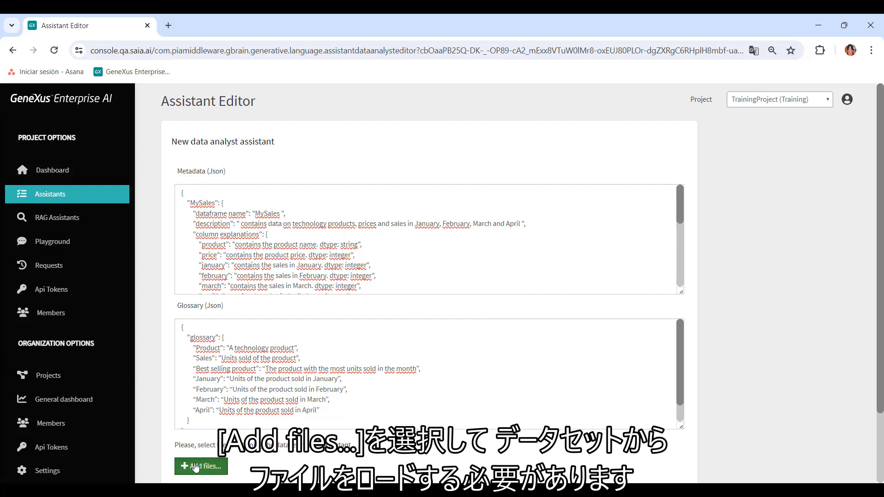
{"action": "double_click", "coordinate": [179, 123]}
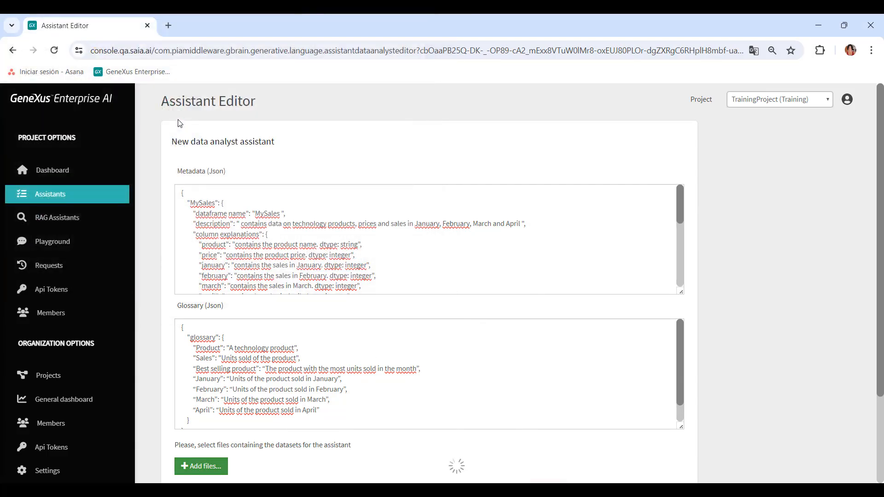
{"action": "scroll", "coordinate": [465, 209], "scroll_direction": "down", "scroll_amount": 5}
{"action": "scroll", "coordinate": [465, 210], "scroll_direction": "down", "scroll_amount": 2}
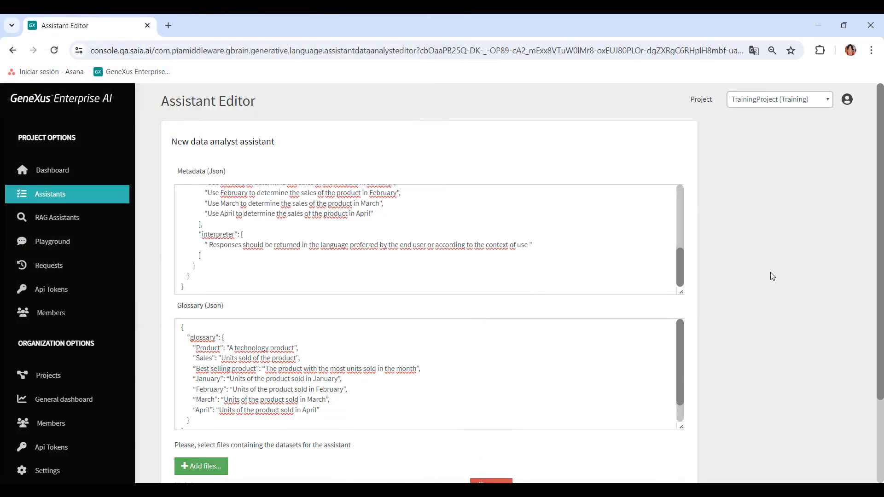
{"action": "scroll", "coordinate": [772, 272], "scroll_direction": "down", "scroll_amount": 3}
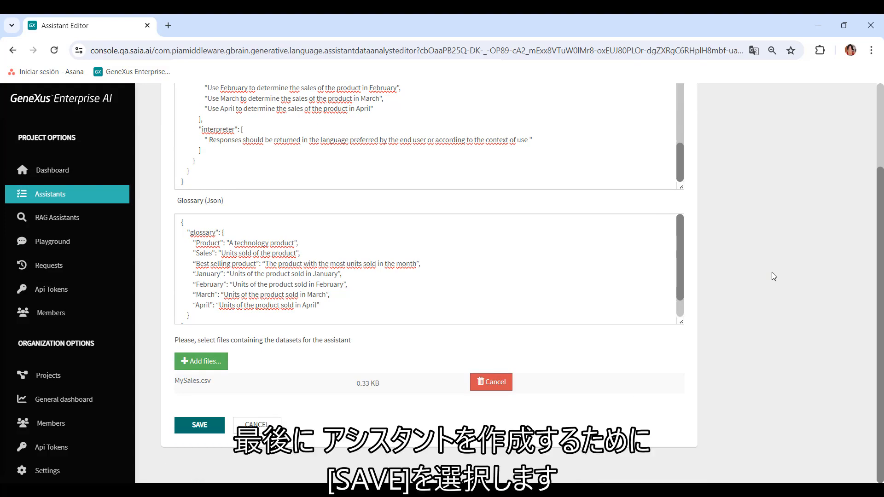
Step: Save the assistant with the name ProductsAndSales and the description "Contains products and sales from January to April."
{"action": "left_click", "coordinate": [200, 425]}
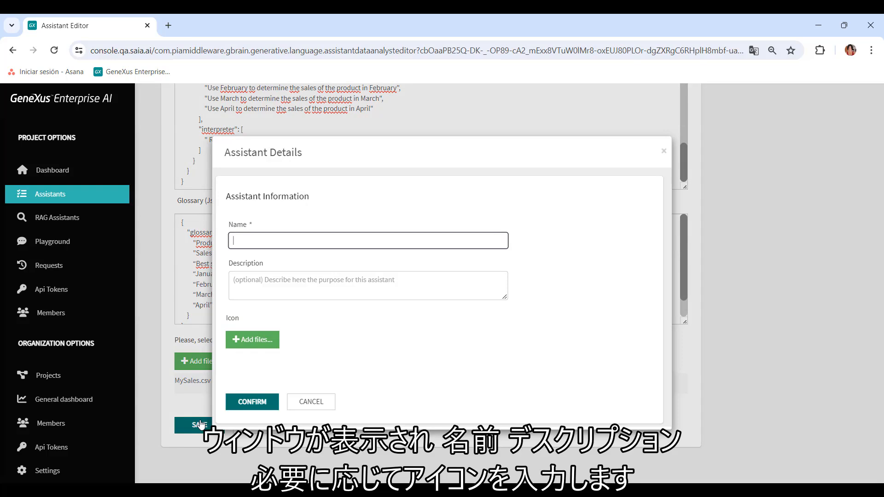
{"action": "type", "text": "ProductsAndSales"}
{"action": "left_click", "coordinate": [355, 289]}
{"action": "type", "text": "Contains products and sales"}
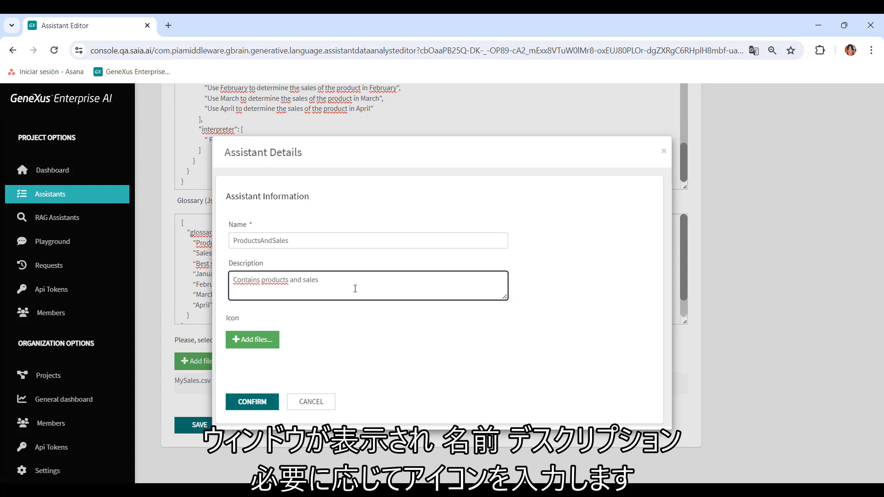
{"action": "type", "text": " f"}
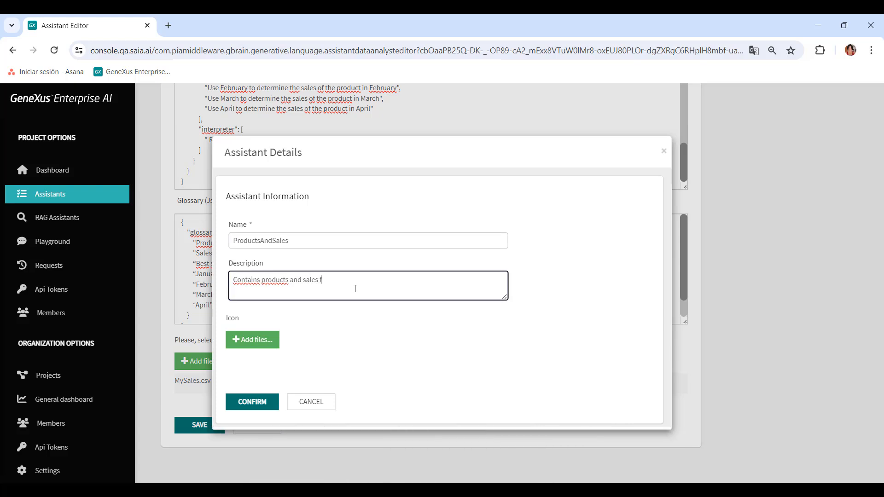
{"action": "type", "text": "rom January to April."}
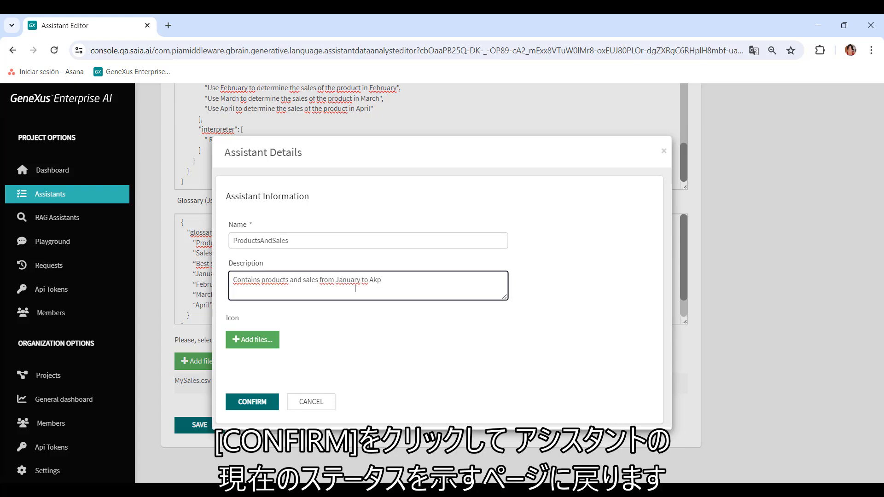
{"action": "left_click", "coordinate": [258, 403]}
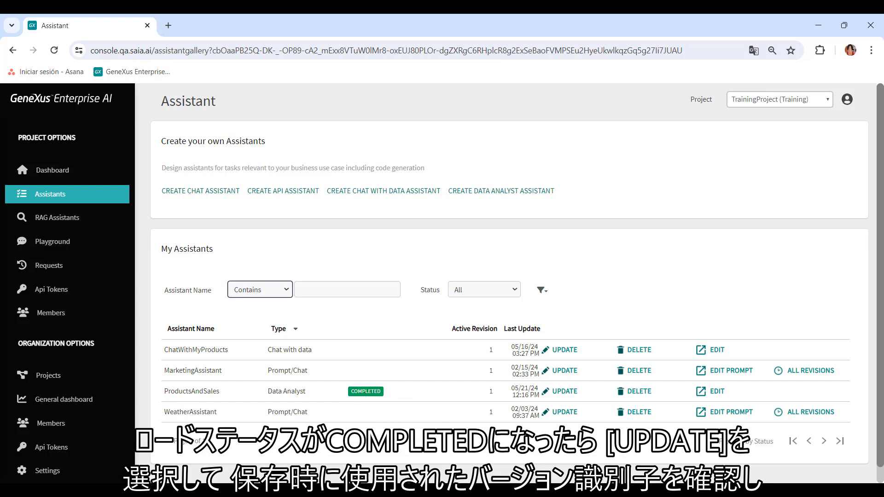
Step: Review the name, description and status options in the ProductsAndSales assistant's details, and leave without changing anything
{"action": "left_click", "coordinate": [565, 392]}
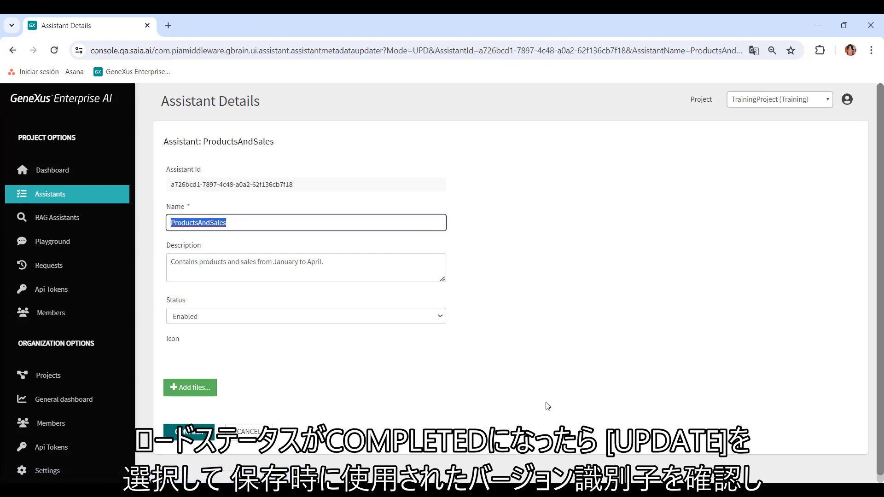
{"action": "key", "text": "Tab"}
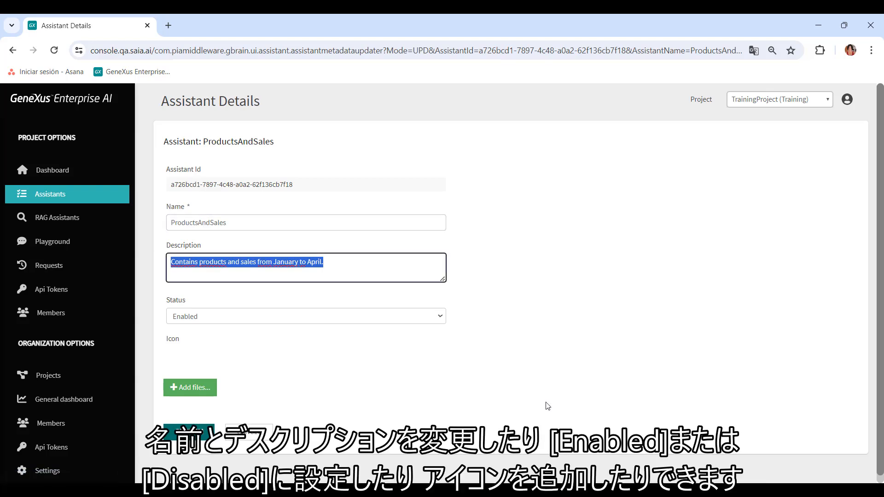
{"action": "key", "text": "Tab"}
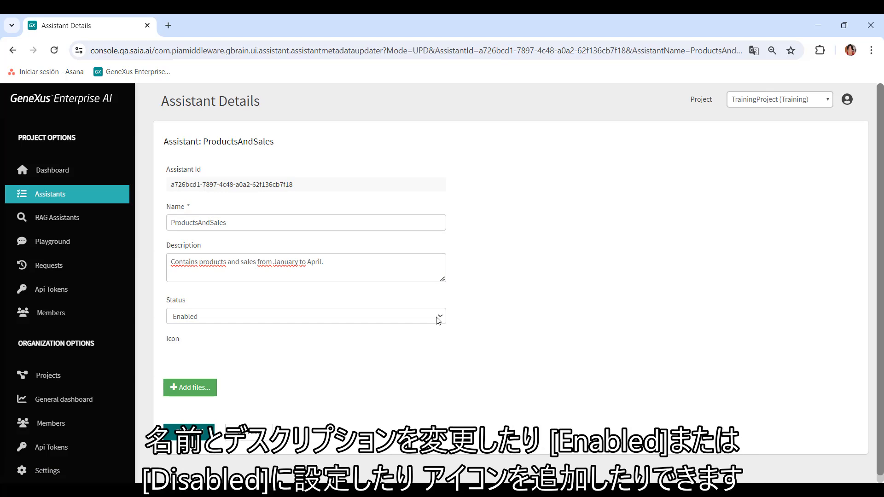
{"action": "left_click", "coordinate": [438, 318]}
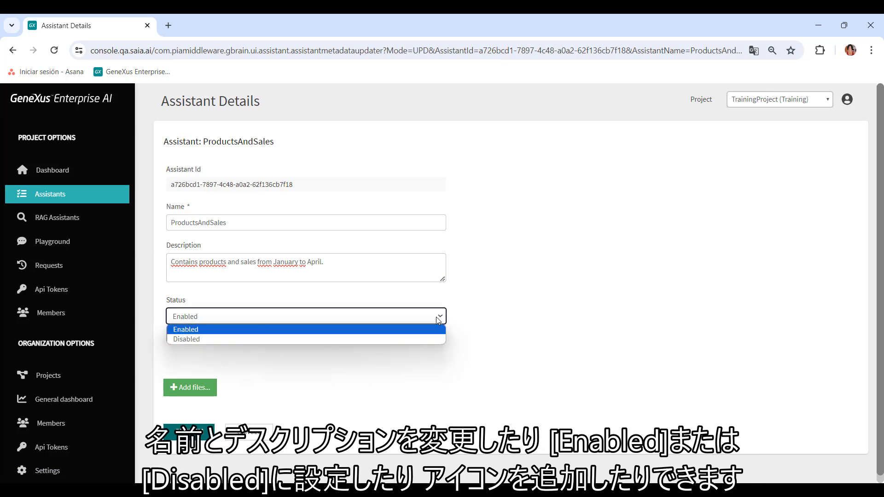
{"action": "left_click", "coordinate": [569, 333]}
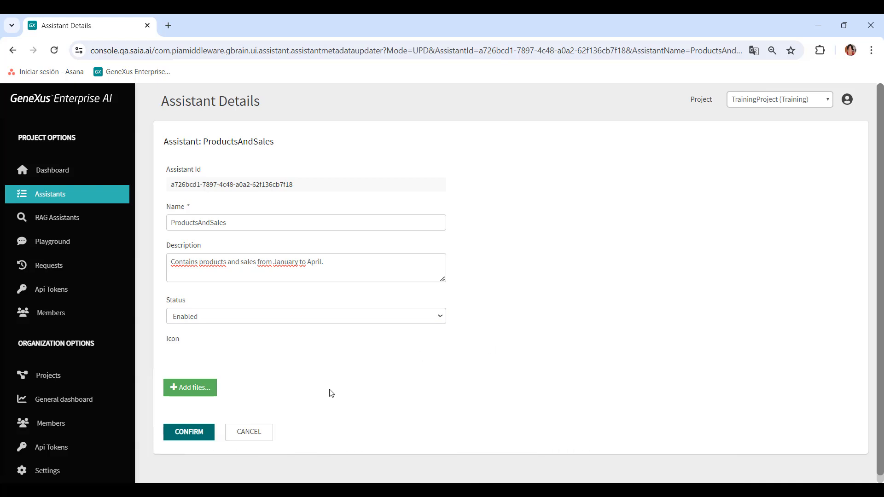
{"action": "left_click", "coordinate": [256, 430]}
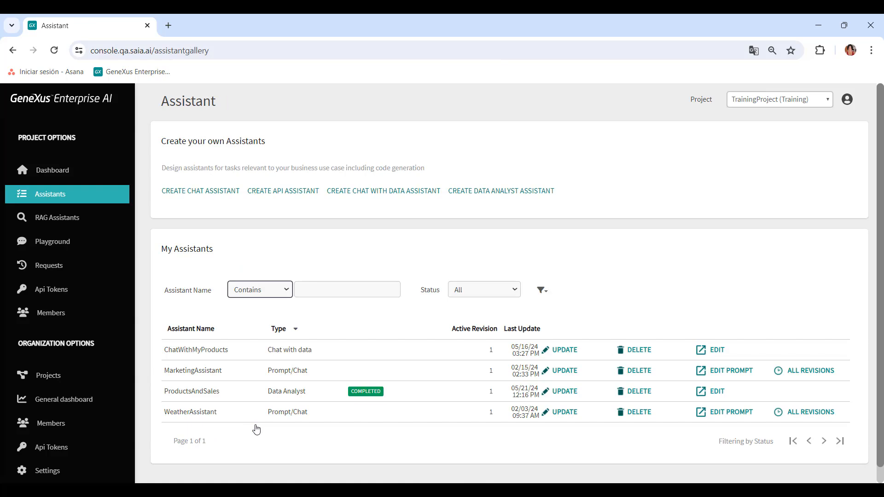
Step: Open the ProductsAndSales assistant for editing and view its available update modes
{"action": "left_click", "coordinate": [716, 392]}
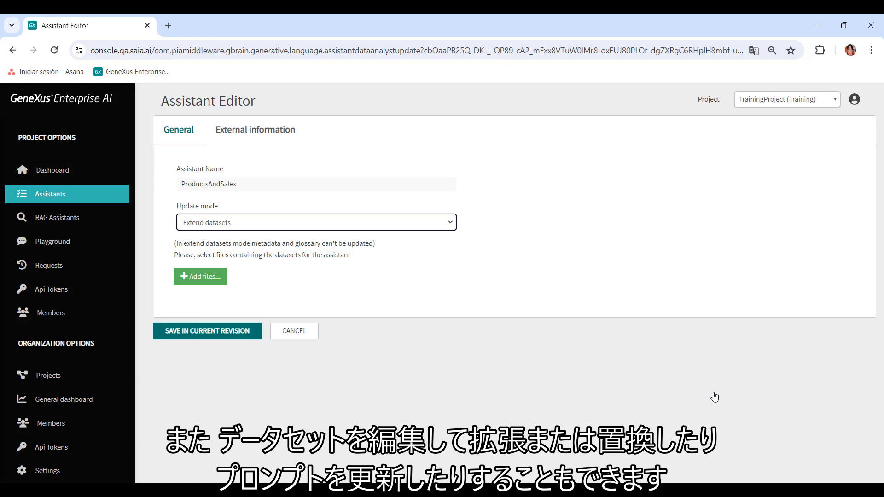
{"action": "left_click", "coordinate": [453, 222]}
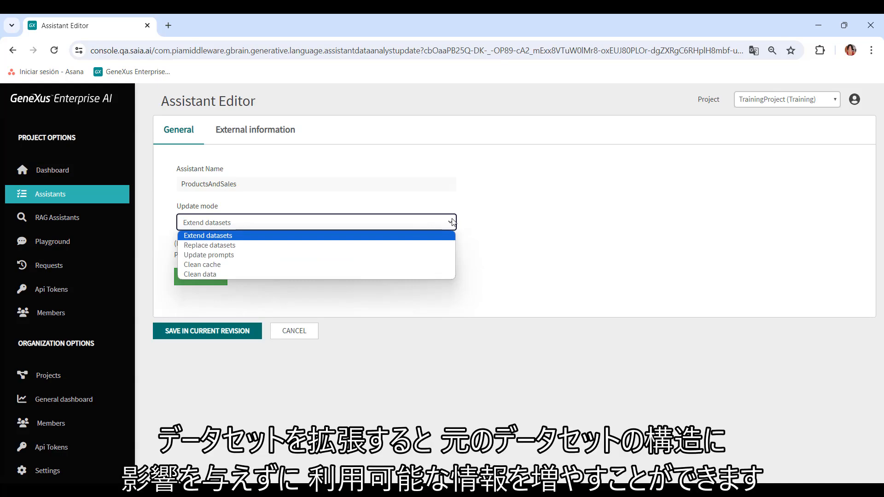
{"action": "left_click", "coordinate": [529, 275]}
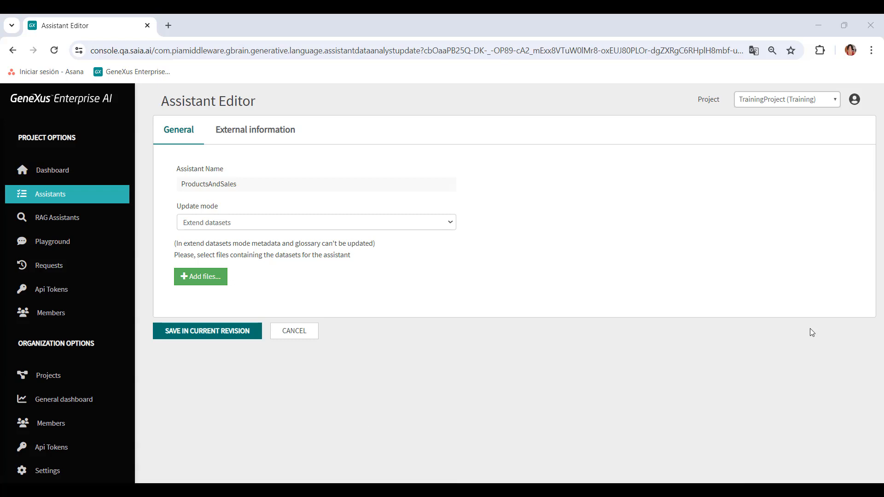
Step: Switch the update mode to Replace datasets and review the editable metadata, glossary and file options
{"action": "left_click", "coordinate": [270, 224]}
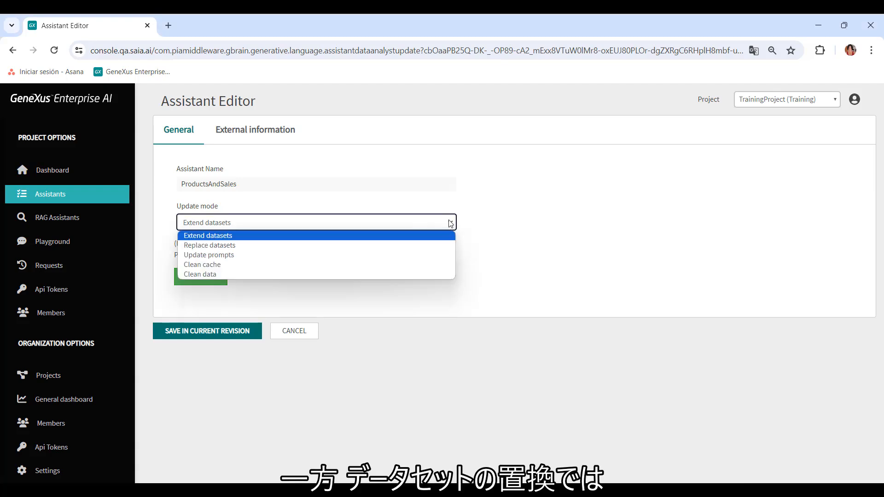
{"action": "left_click", "coordinate": [243, 245]}
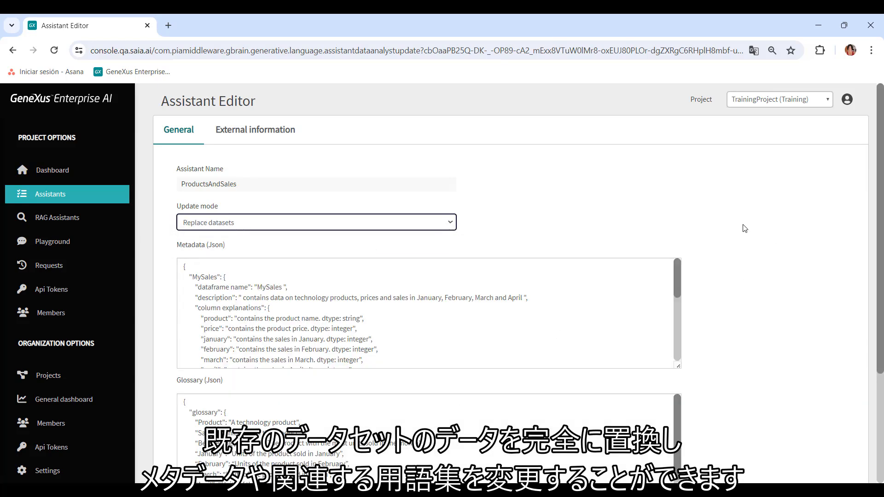
{"action": "scroll", "coordinate": [749, 220], "scroll_direction": "down", "scroll_amount": 1}
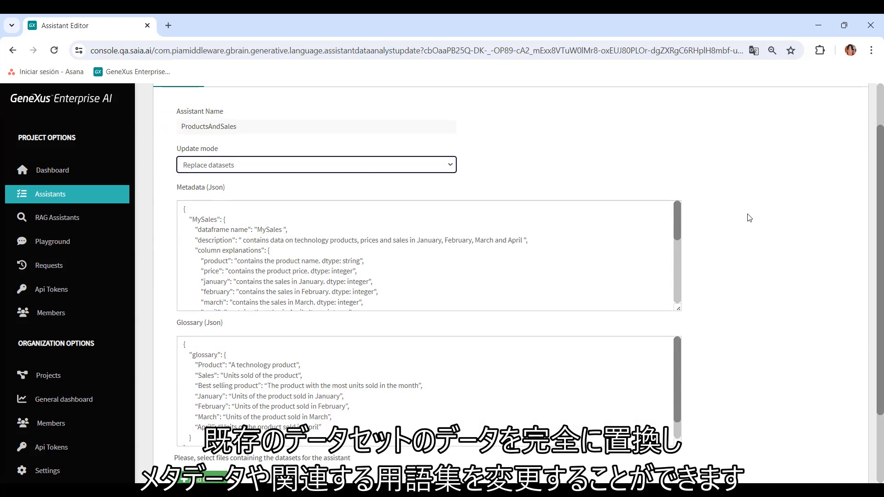
{"action": "scroll", "coordinate": [749, 217], "scroll_direction": "down", "scroll_amount": 1}
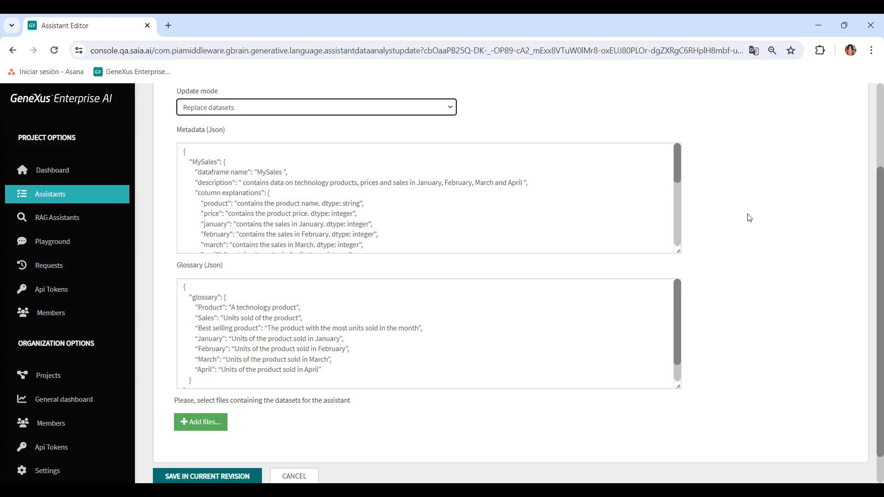
{"action": "scroll", "coordinate": [749, 218], "scroll_direction": "down", "scroll_amount": 1}
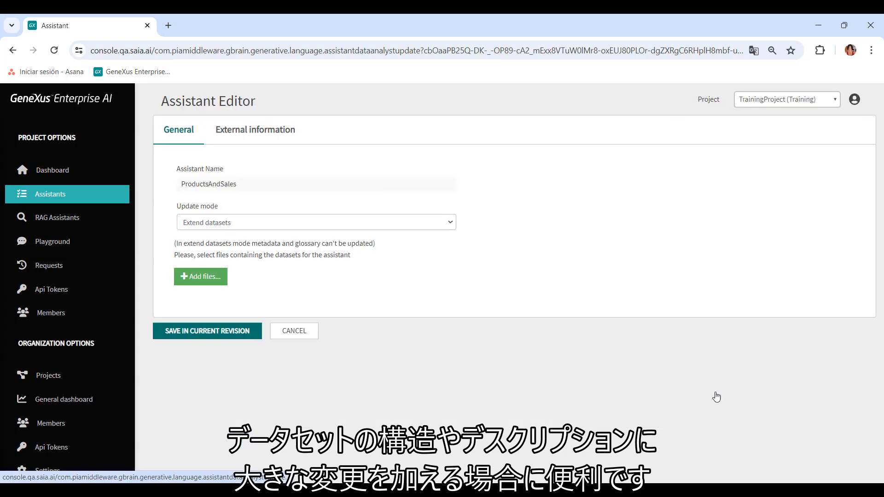
Step: Set the update mode to Update prompts and look through the assistant's list of prompts
{"action": "left_click", "coordinate": [454, 221]}
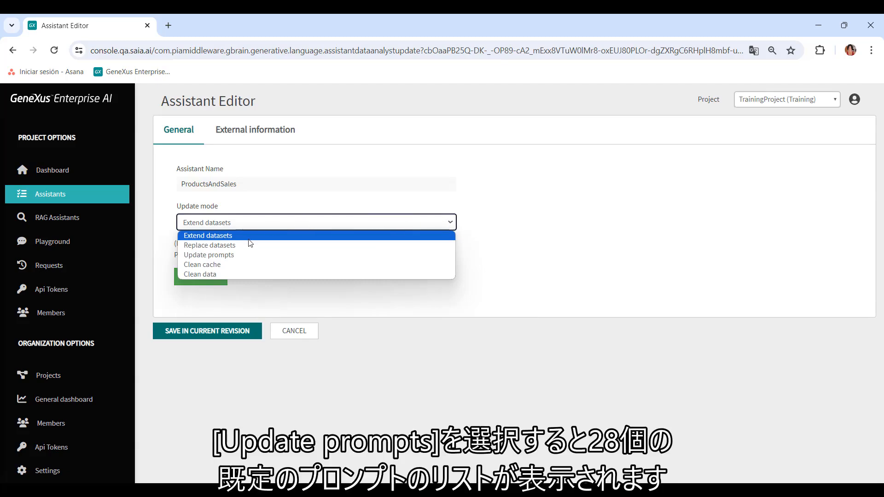
{"action": "left_click", "coordinate": [221, 255]}
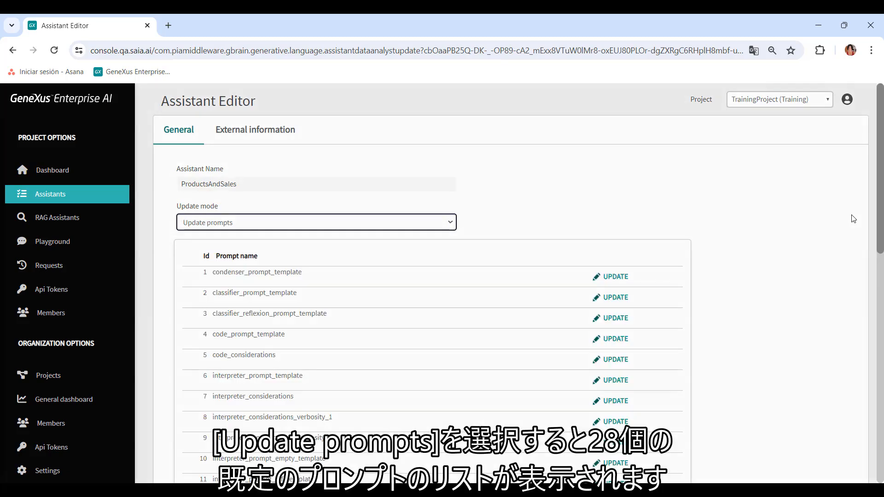
{"action": "scroll", "coordinate": [853, 219], "scroll_direction": "down", "scroll_amount": 4}
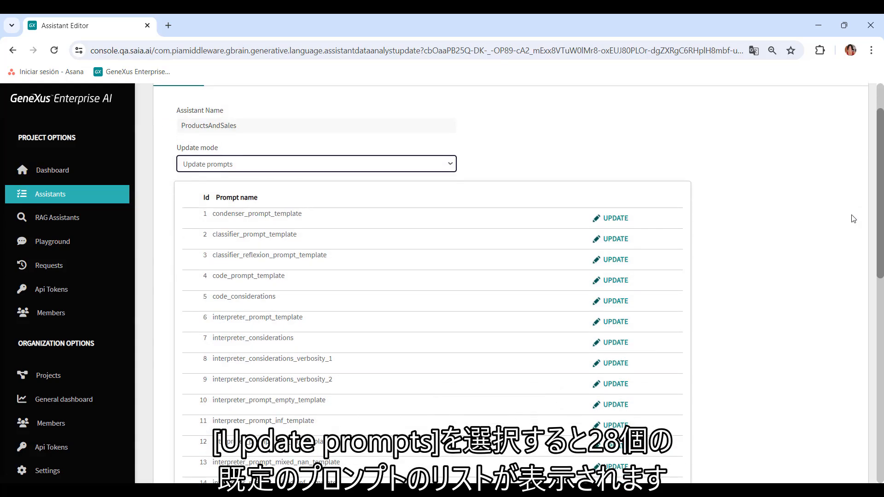
{"action": "scroll", "coordinate": [853, 218], "scroll_direction": "down", "scroll_amount": 3}
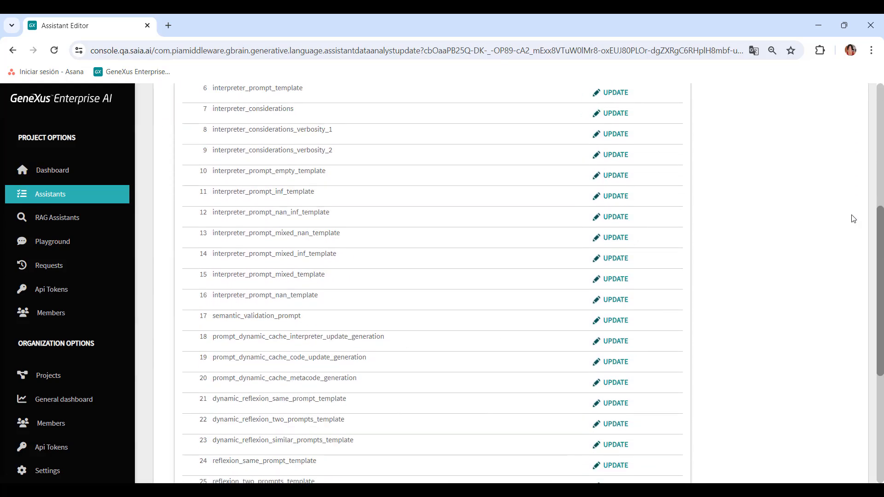
{"action": "scroll", "coordinate": [853, 219], "scroll_direction": "up", "scroll_amount": 8}
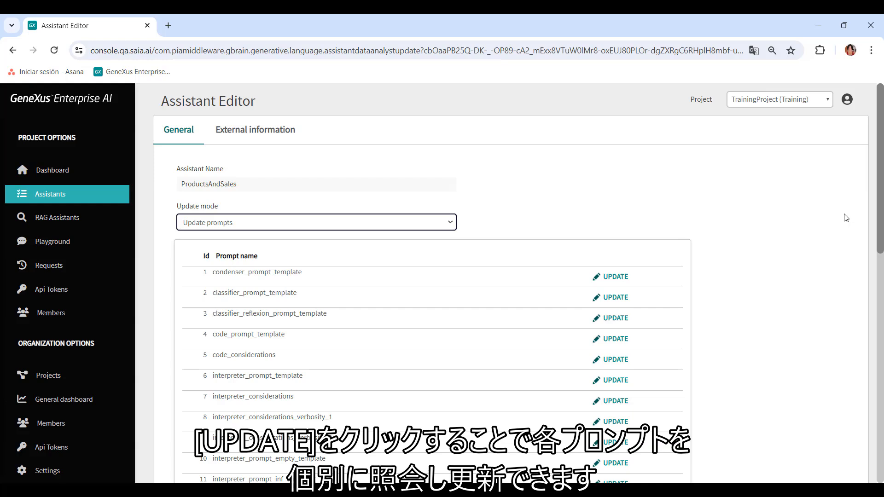
Step: Read the content of condenser_prompt_template, cancel without changes, and check the remaining prompts in the list
{"action": "left_click", "coordinate": [615, 278]}
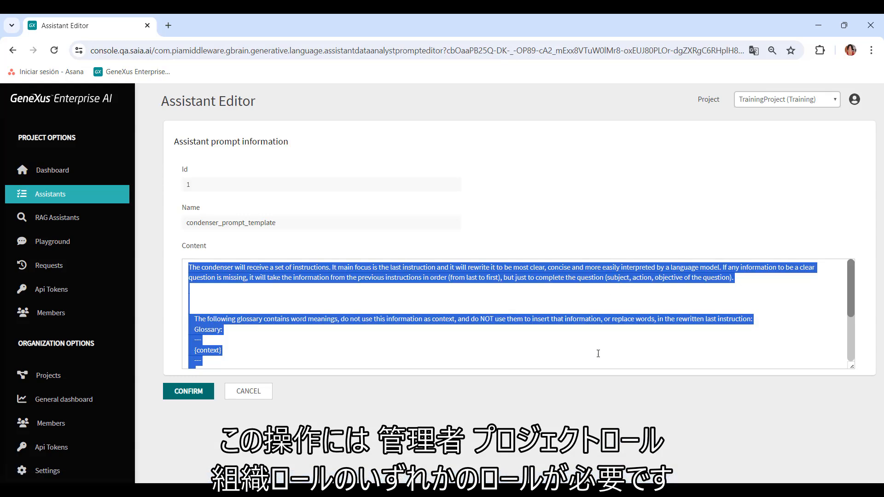
{"action": "left_click", "coordinate": [578, 318]}
{"action": "scroll", "coordinate": [576, 317], "scroll_direction": "down", "scroll_amount": 1}
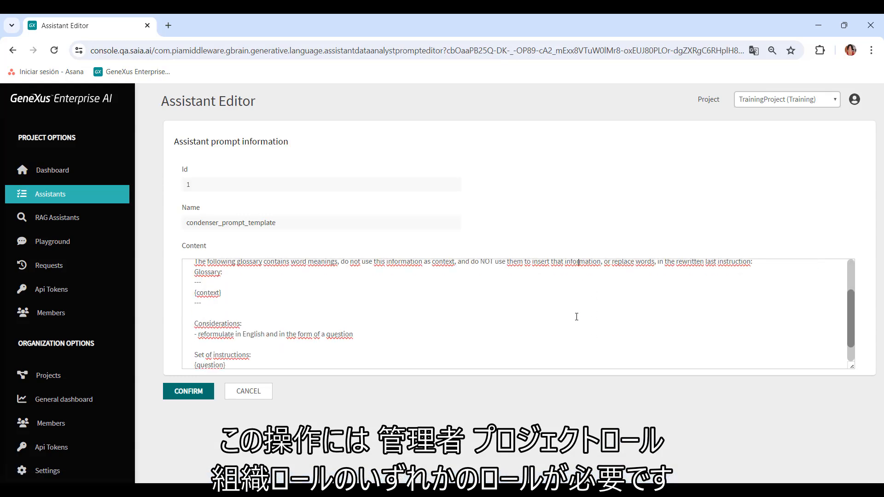
{"action": "scroll", "coordinate": [576, 316], "scroll_direction": "down", "scroll_amount": 1}
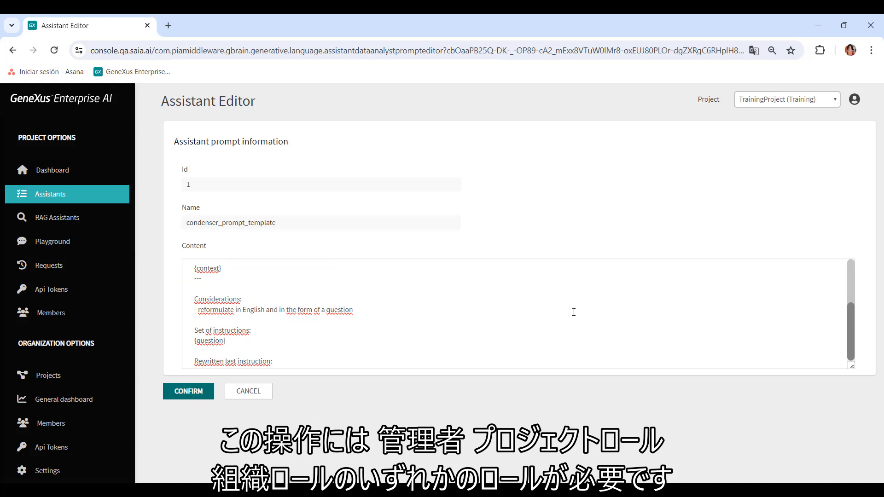
{"action": "scroll", "coordinate": [573, 313], "scroll_direction": "up", "scroll_amount": 3}
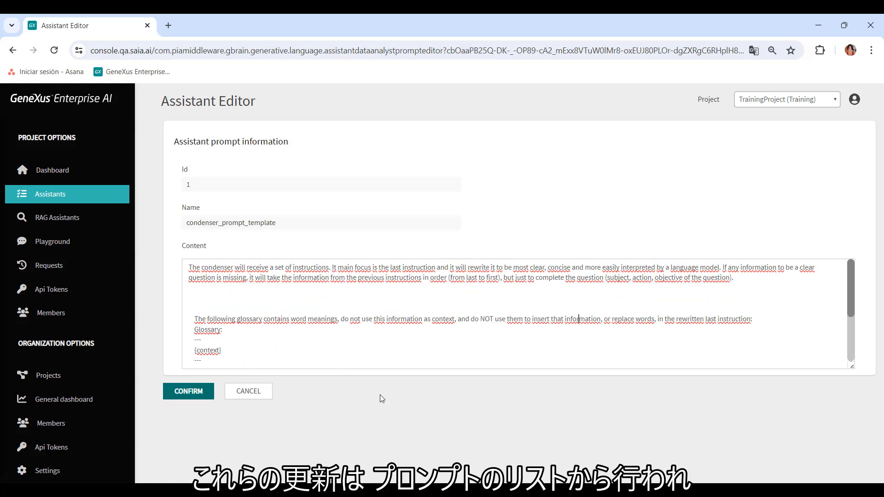
{"action": "left_click", "coordinate": [255, 392]}
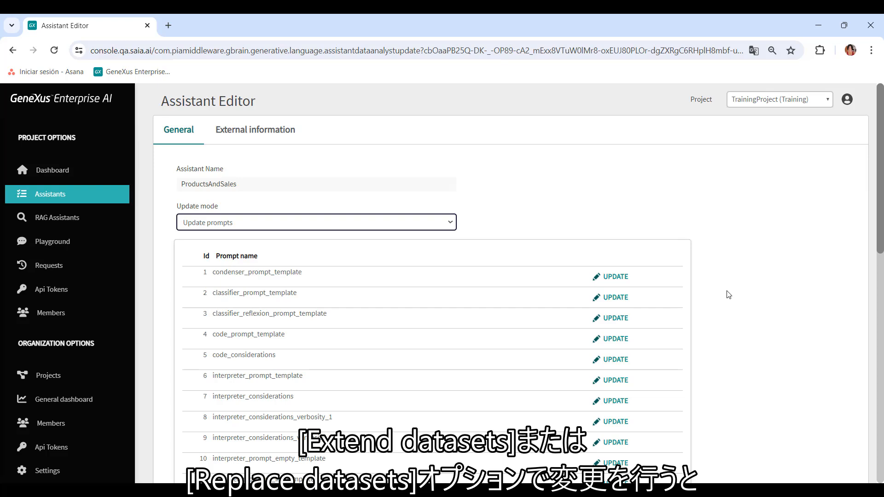
{"action": "scroll", "coordinate": [729, 294], "scroll_direction": "down", "scroll_amount": 10}
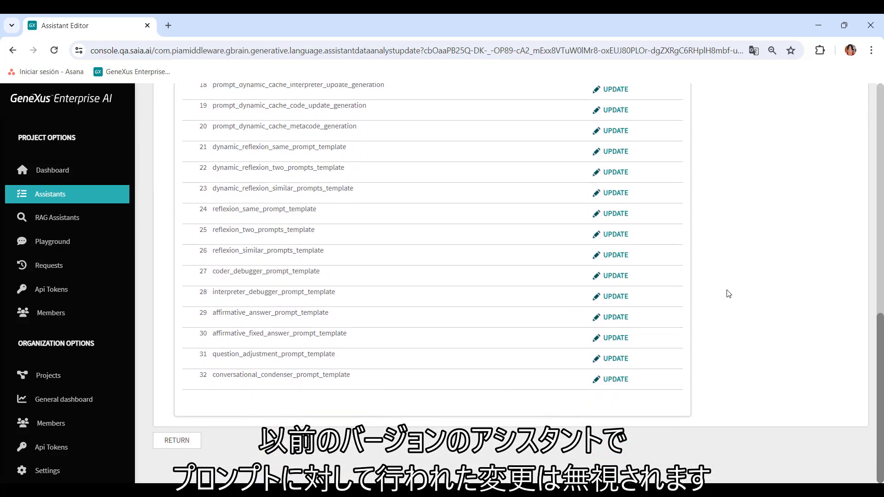